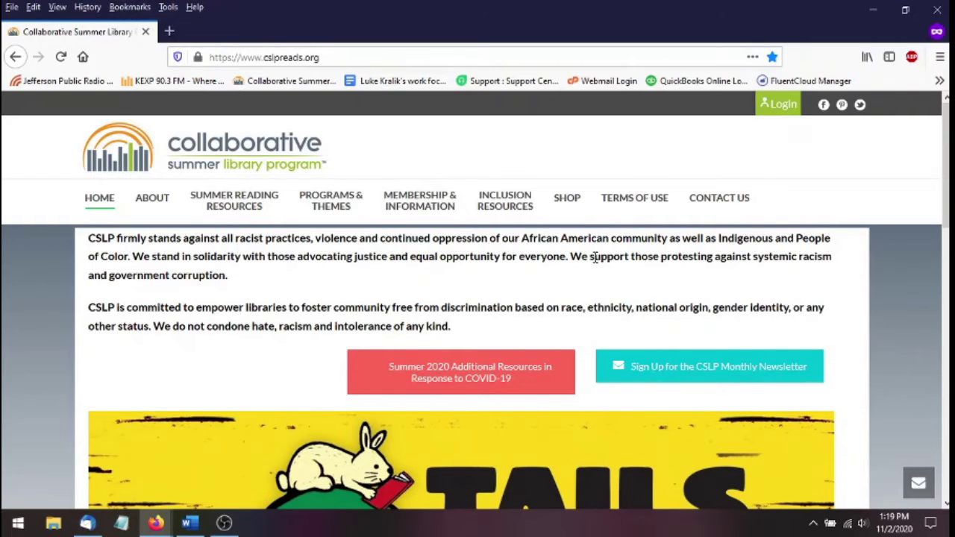
# - Open the Texas category among the shop's LSTA allowable products
pyautogui.click(568, 201)
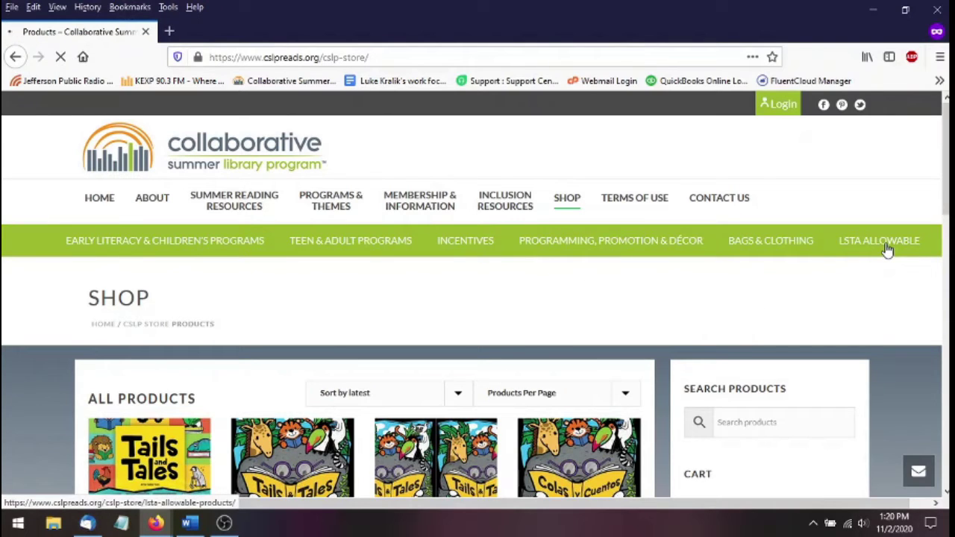
pyautogui.click(887, 250)
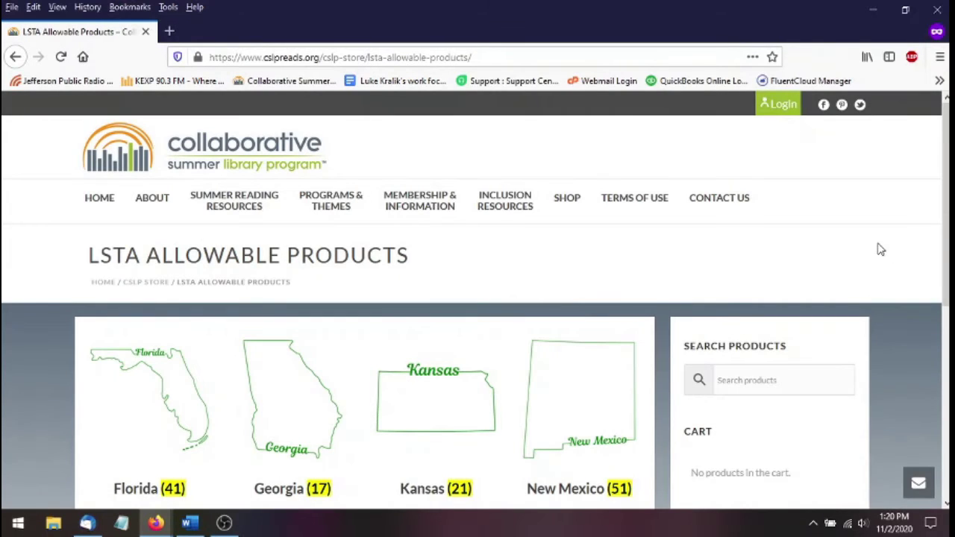
pyautogui.scroll(-4, 865, 249)
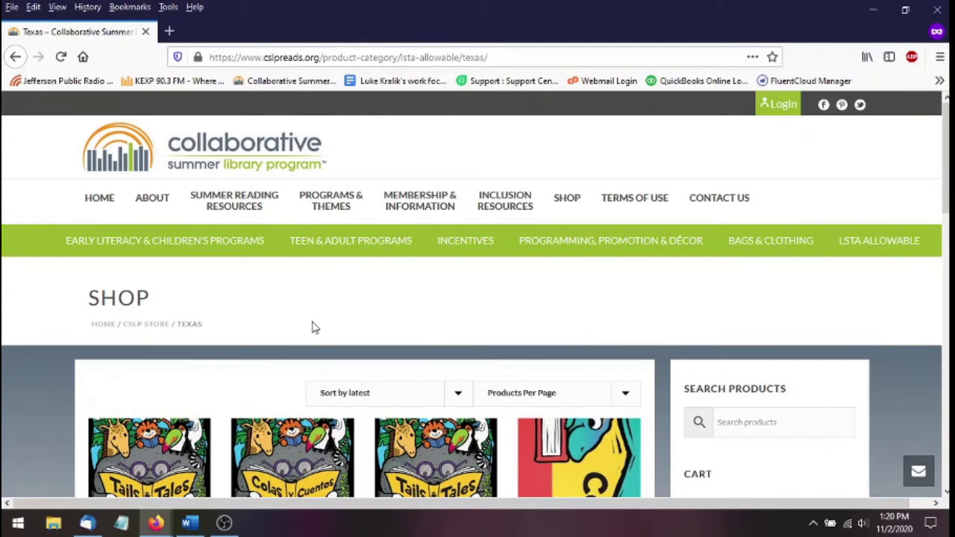
# - Highlight the web address of the Texas product page, then clear the highlight
pyautogui.scroll(-2, 313, 326)
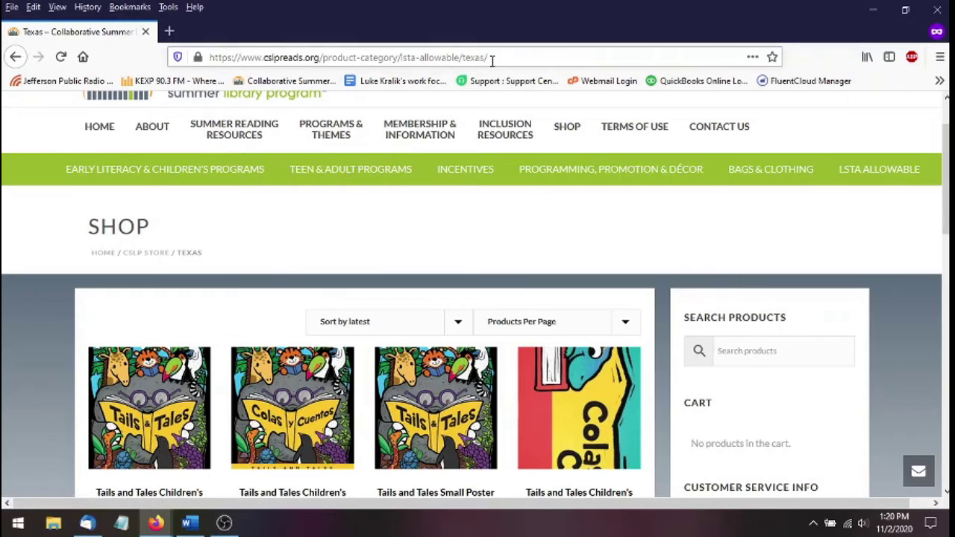
pyautogui.moveTo(492, 60); pyautogui.dragTo(209, 63)
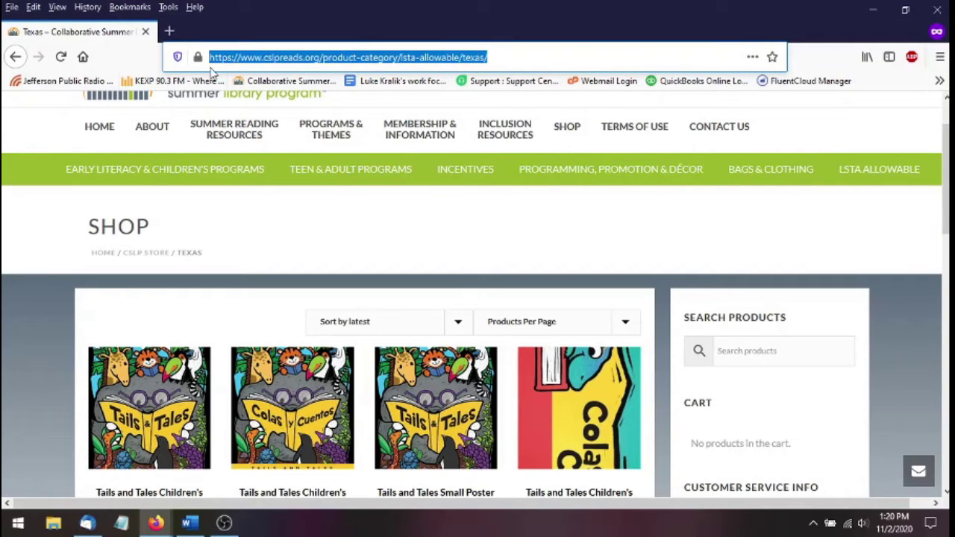
pyautogui.click(56, 318)
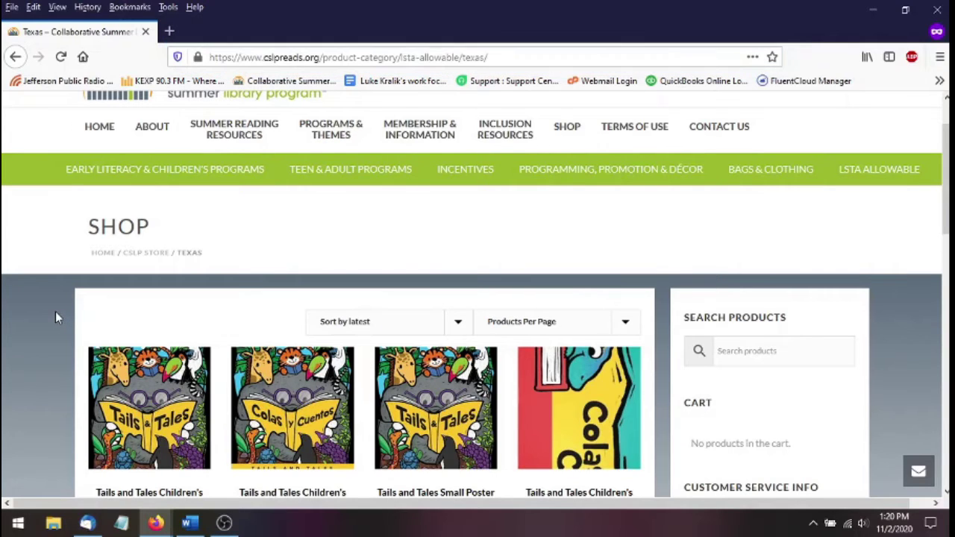
# - Browse the Texas product listing through its second page and return to the first page
pyautogui.scroll(-1, 713, 292)
pyautogui.scroll(-7, 712, 292)
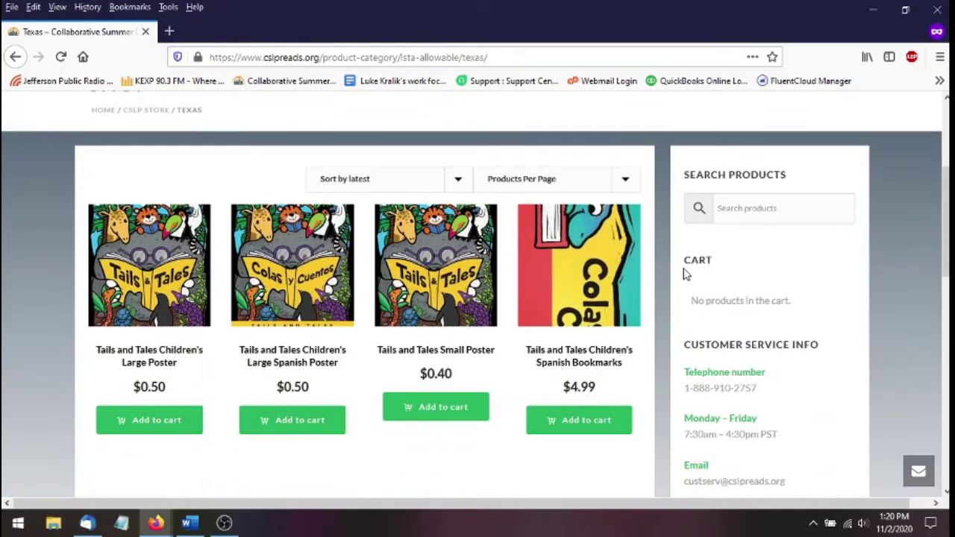
pyautogui.scroll(-2, 660, 280)
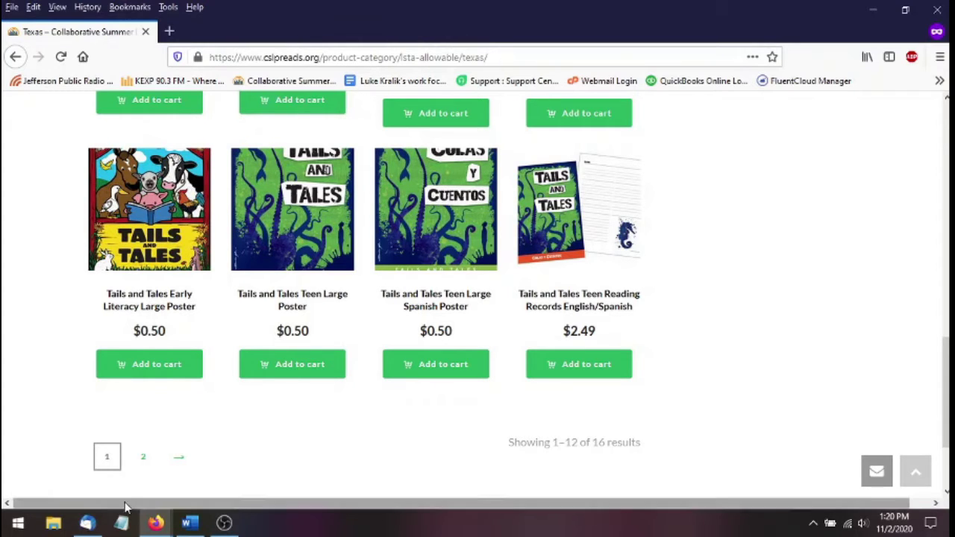
pyautogui.click(146, 458)
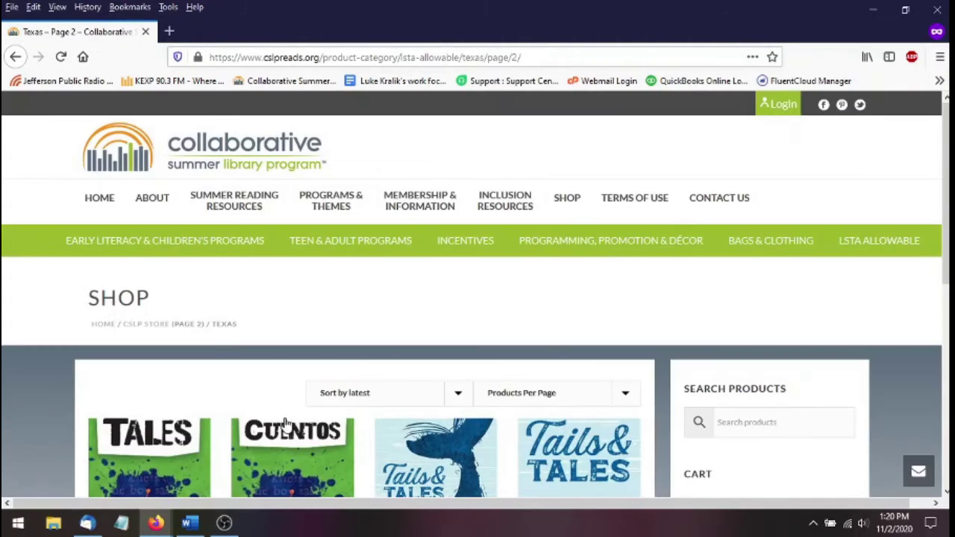
pyautogui.scroll(-2, 495, 335)
pyautogui.scroll(-4, 526, 332)
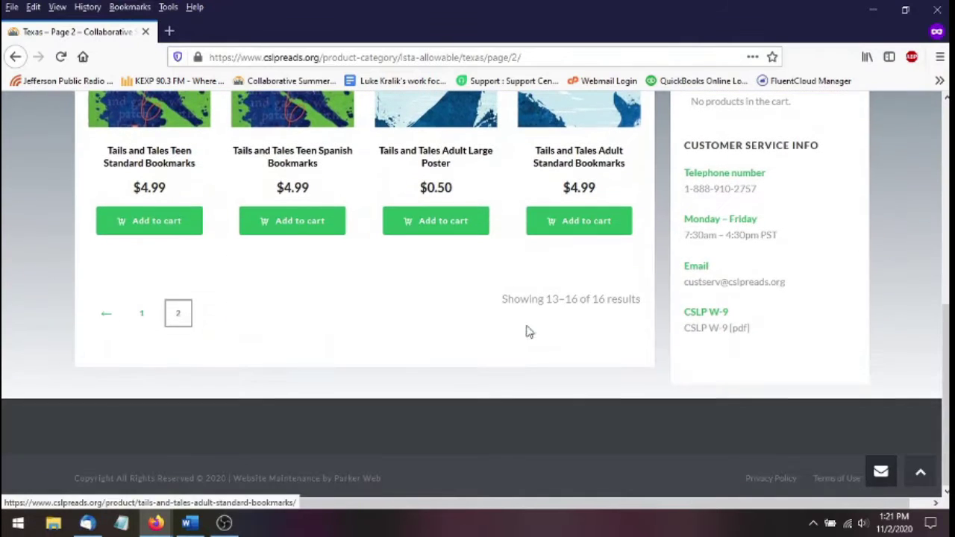
pyautogui.scroll(1, 552, 329)
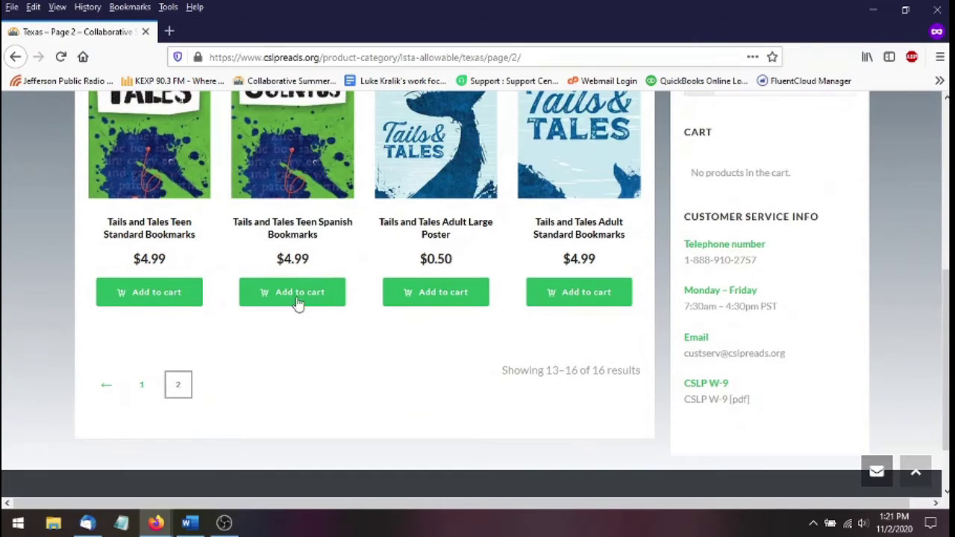
pyautogui.click(140, 394)
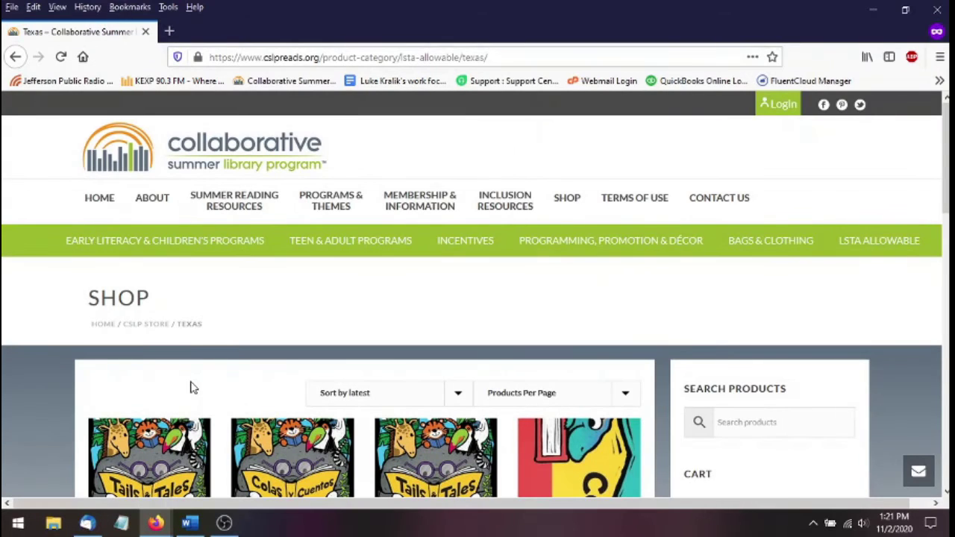
# - Add one each of the Tails and Tales Small Poster, Children's Standard Bookmarks and Children's Reading Certificates to the cart
pyautogui.scroll(-2, 253, 351)
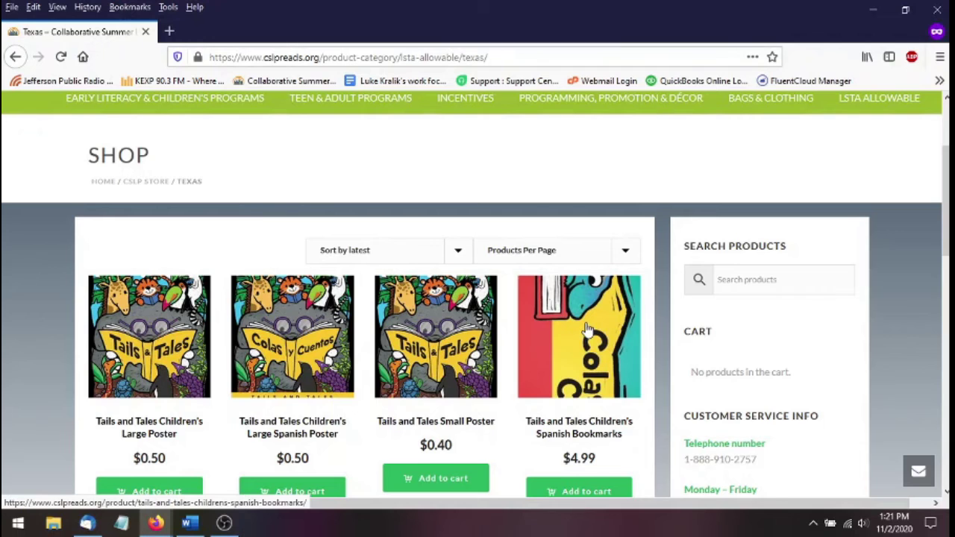
pyautogui.scroll(-5, 567, 332)
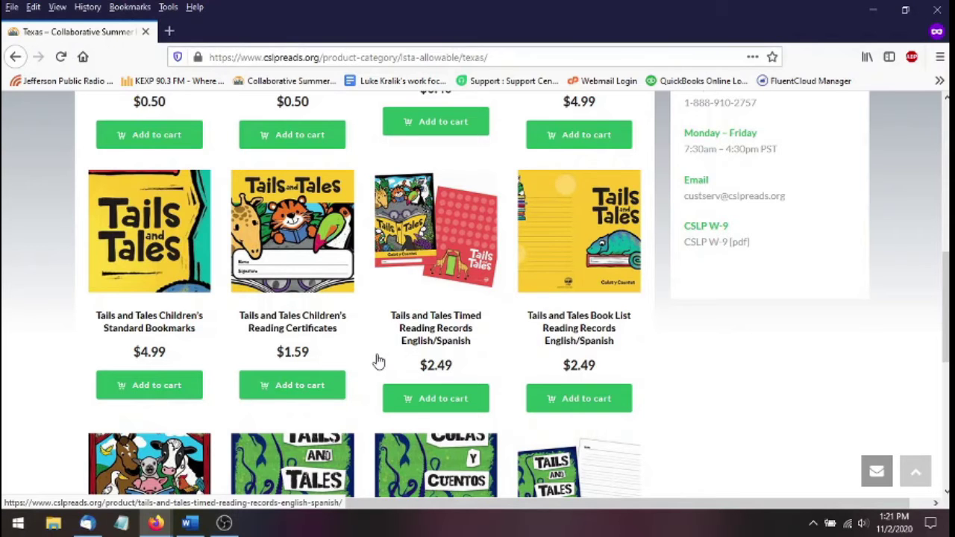
pyautogui.scroll(-4, 234, 337)
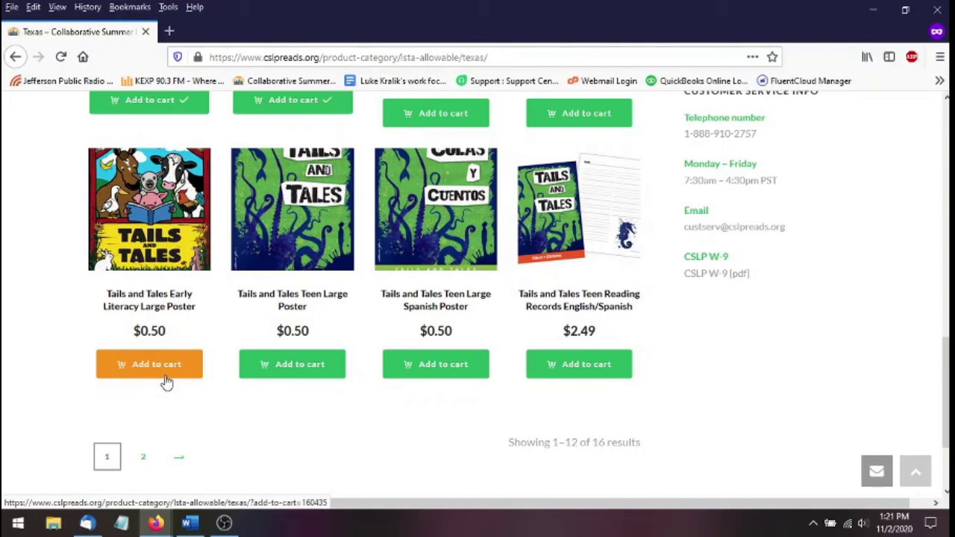
# - Open the Tails and Tales Teen Large Poster product and add a quantity of 13 to the cart
pyautogui.click(291, 213)
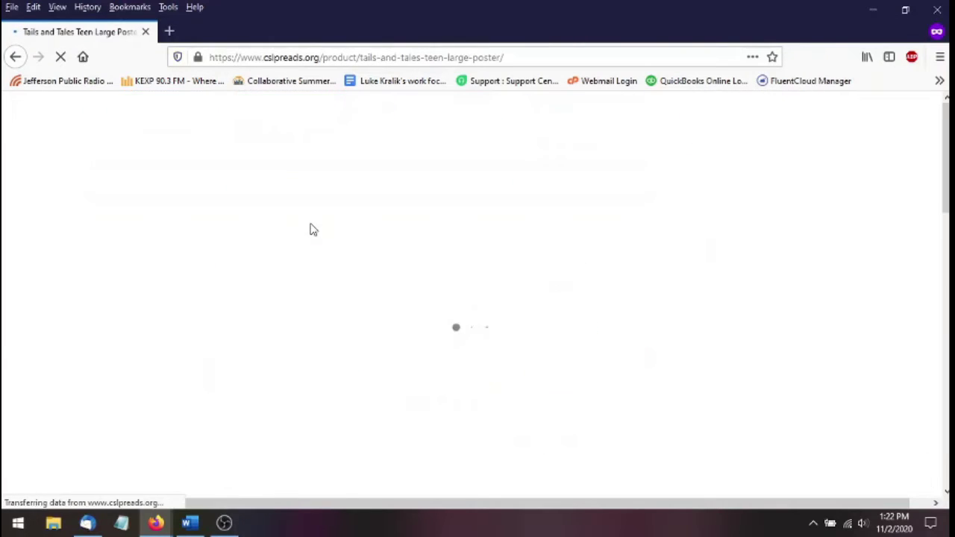
pyautogui.scroll(-3, 312, 259)
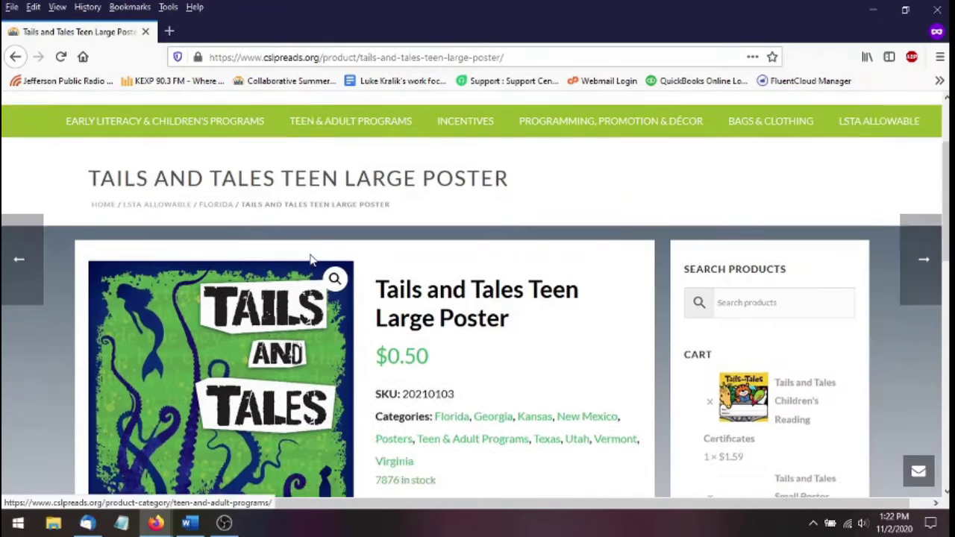
pyautogui.scroll(-5, 312, 259)
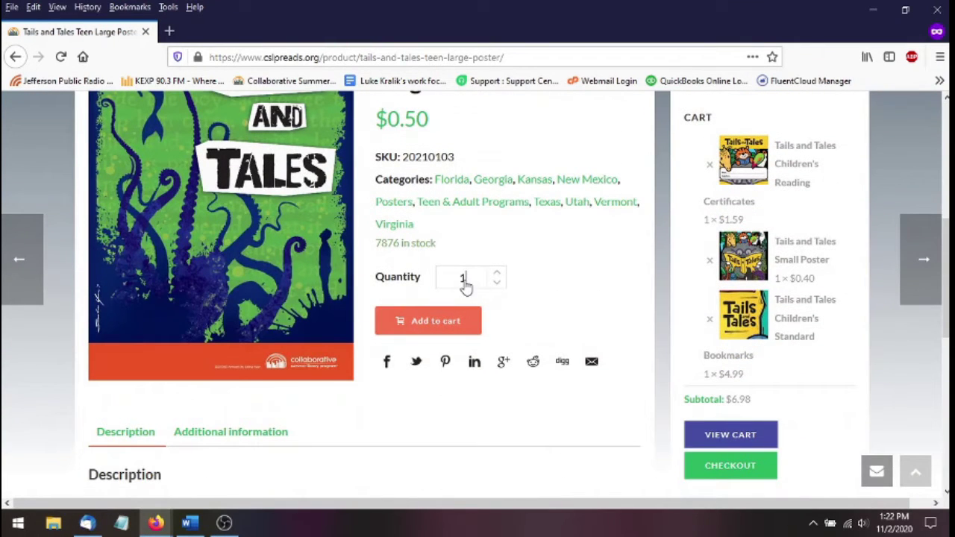
pyautogui.write('3')
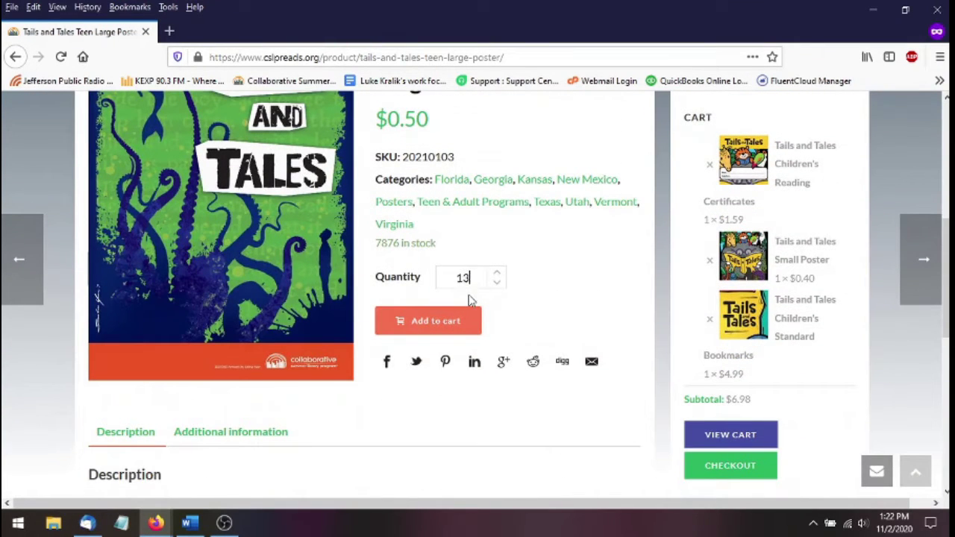
pyautogui.click(446, 327)
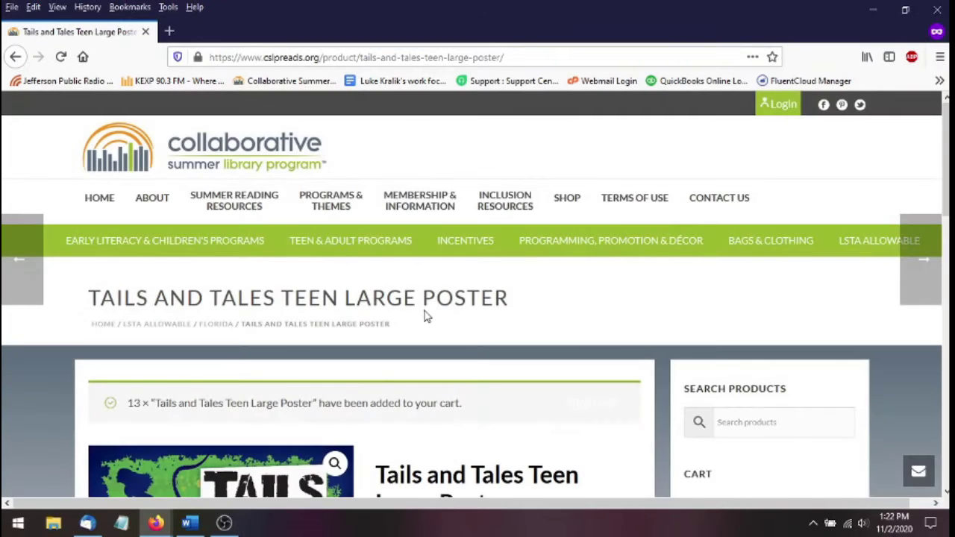
# - Return to the Texas category from the poster's product page and proceed to checkout
pyautogui.scroll(-3, 424, 311)
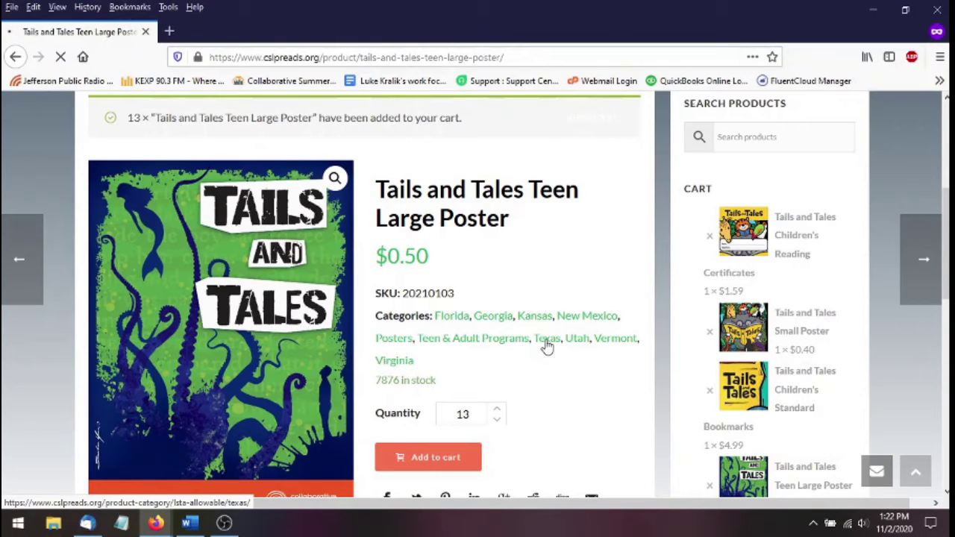
pyautogui.click(547, 345)
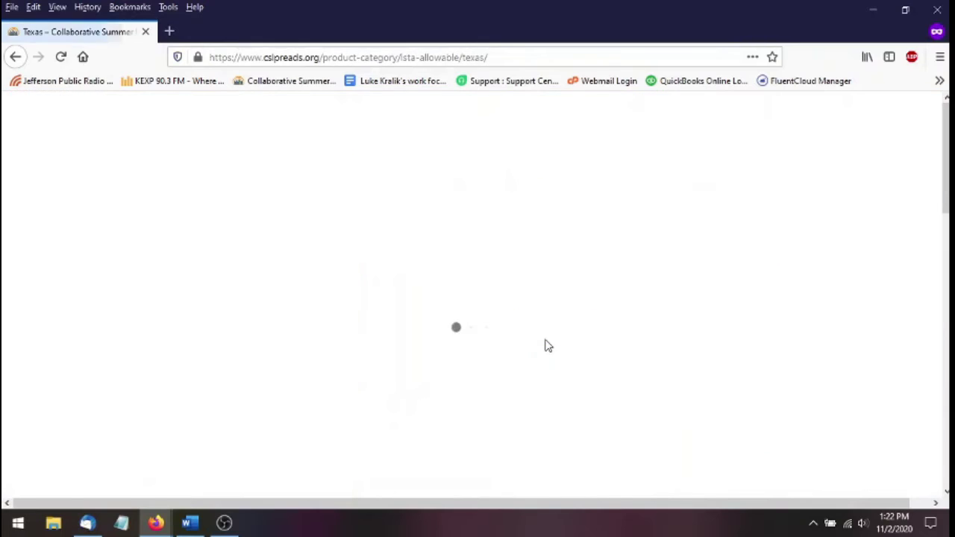
pyautogui.scroll(-6, 545, 345)
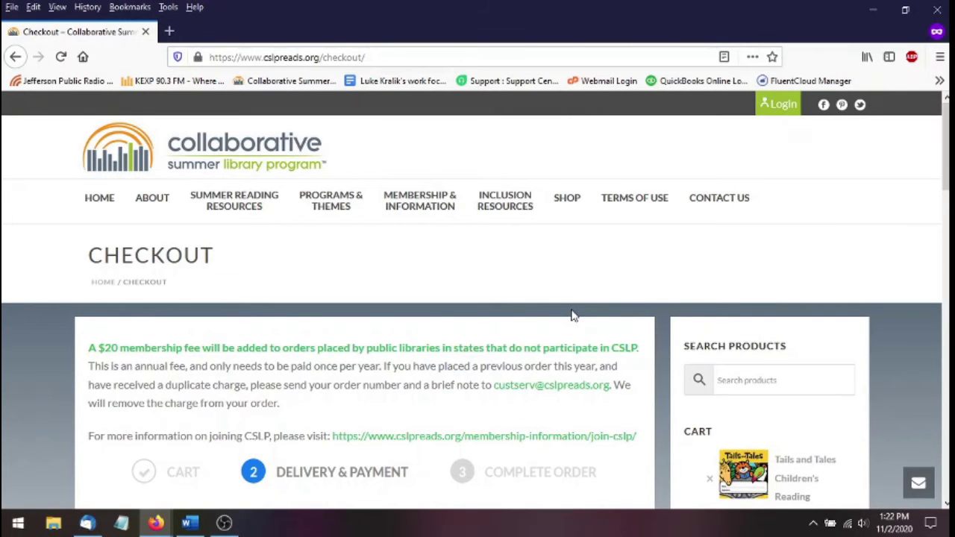
# - Enter the voucher code texas-tutorial in the checkout's voucher section and apply it
pyautogui.scroll(-3, 590, 276)
pyautogui.scroll(-1, 453, 303)
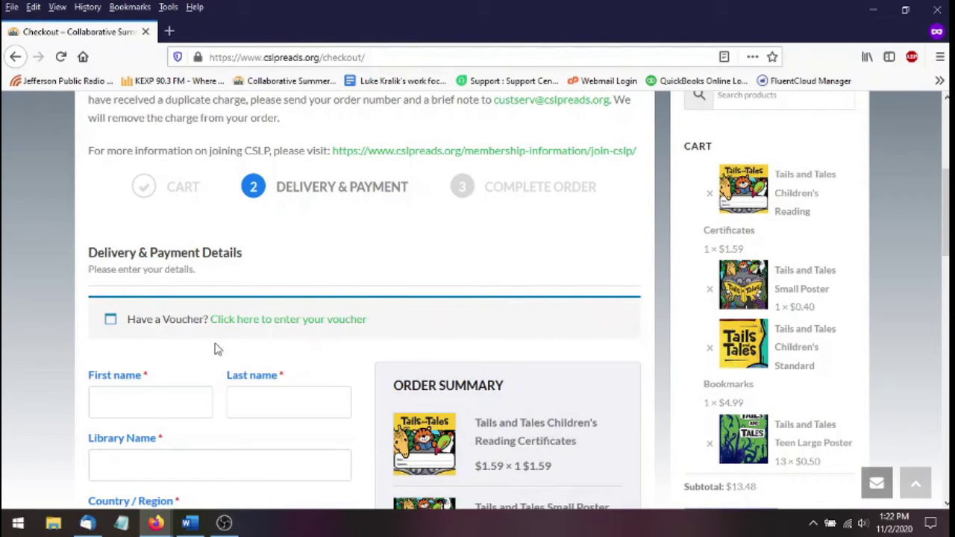
pyautogui.click(252, 321)
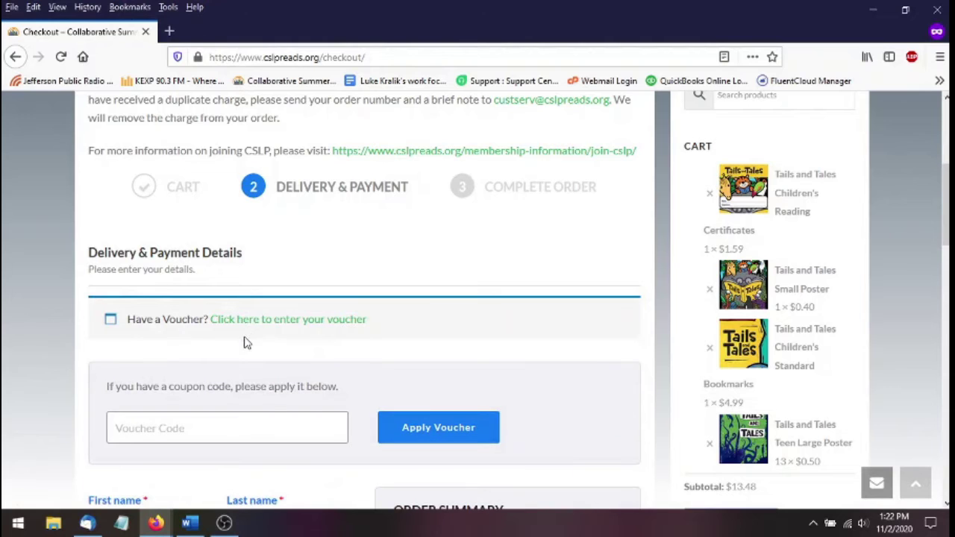
pyautogui.scroll(-1, 248, 336)
pyautogui.scroll(-1, 247, 343)
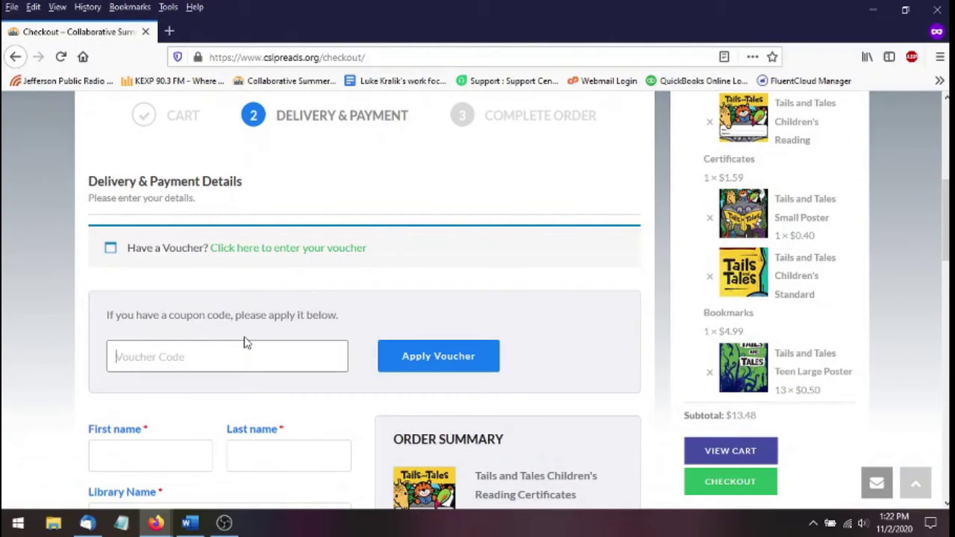
pyautogui.click(183, 360)
pyautogui.write('l')
pyautogui.click(428, 366)
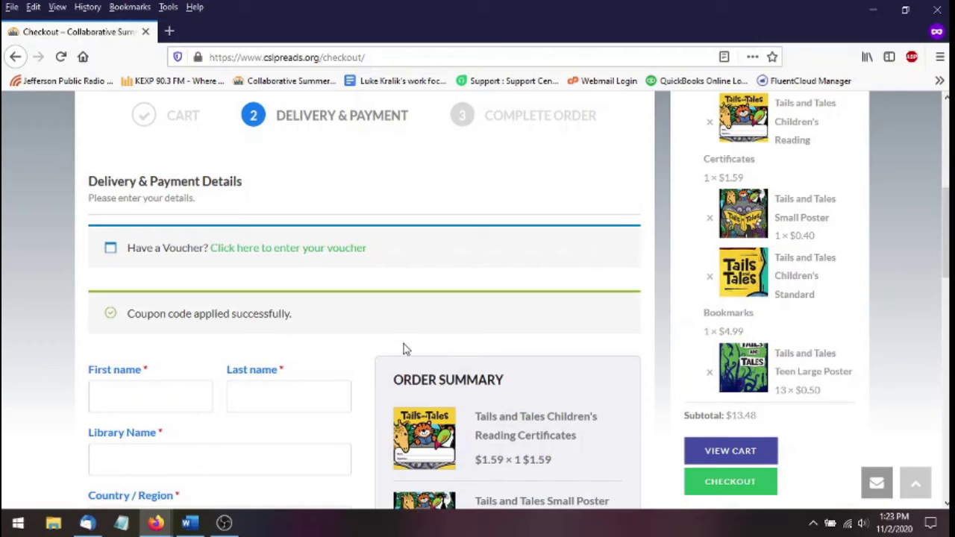
# - Examine the order summary's items, subtotal, store credit and total on the checkout page
pyautogui.scroll(-5, 403, 355)
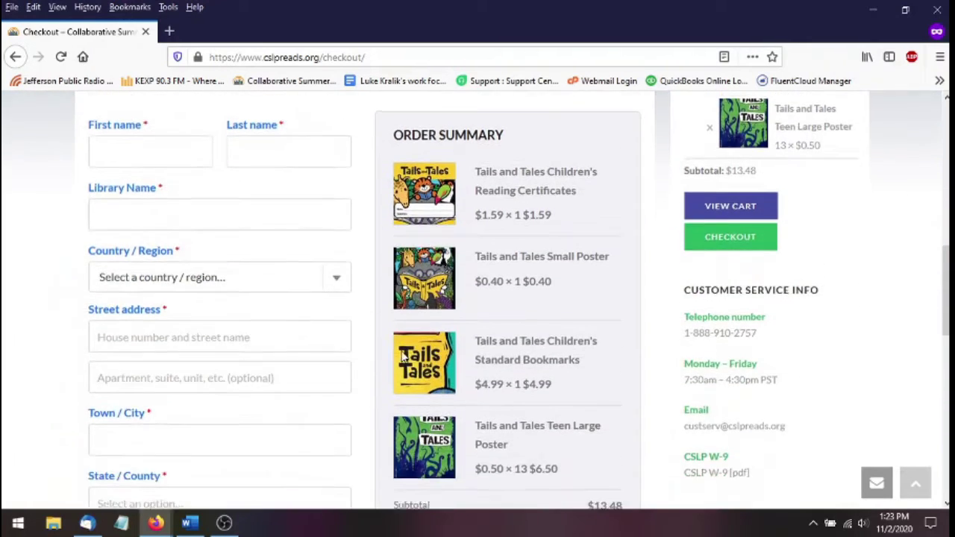
pyautogui.scroll(-2, 401, 355)
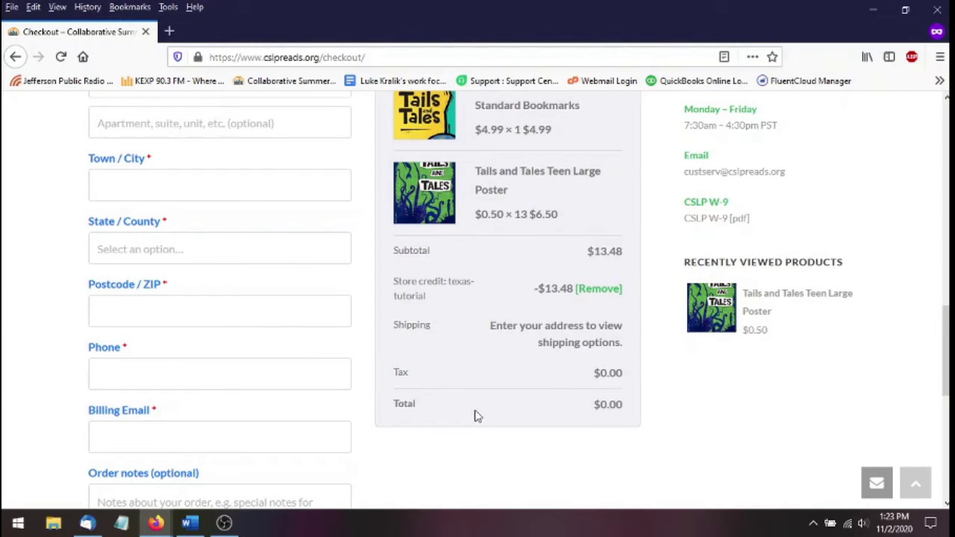
pyautogui.moveTo(597, 406); pyautogui.dragTo(627, 408)
pyautogui.scroll(5, 606, 401)
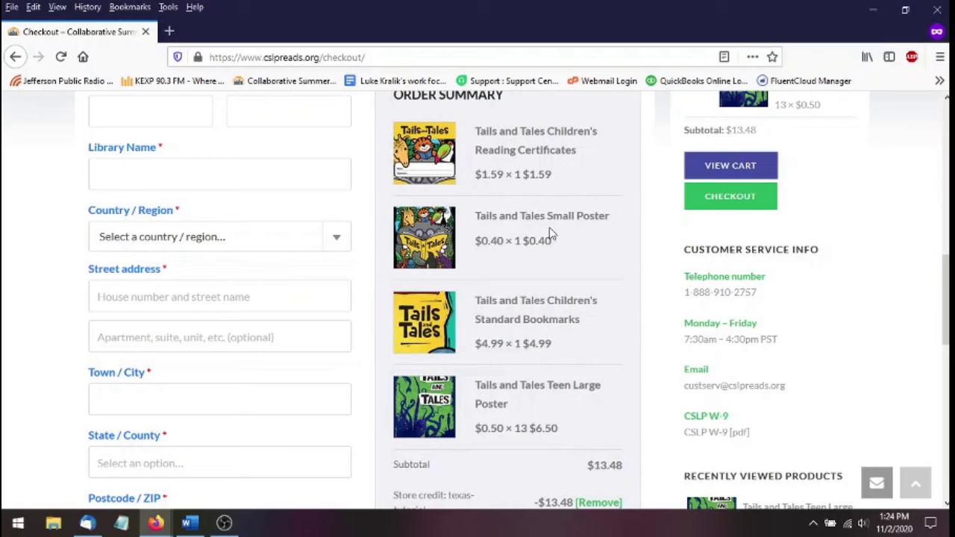
pyautogui.scroll(3, 550, 234)
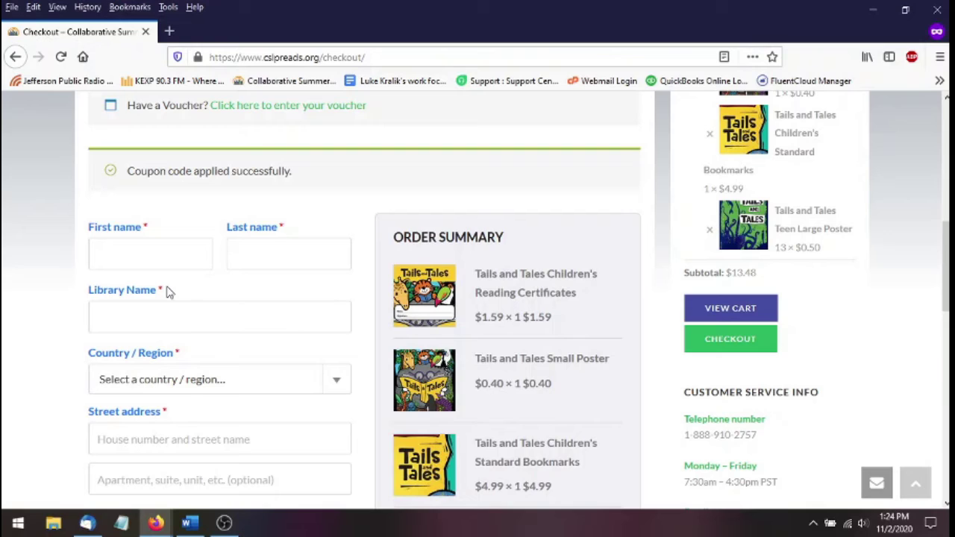
# - Fill in the required checkout details with name, library, address, phone and billing email, choosing Texas as the state
pyautogui.click(149, 249)
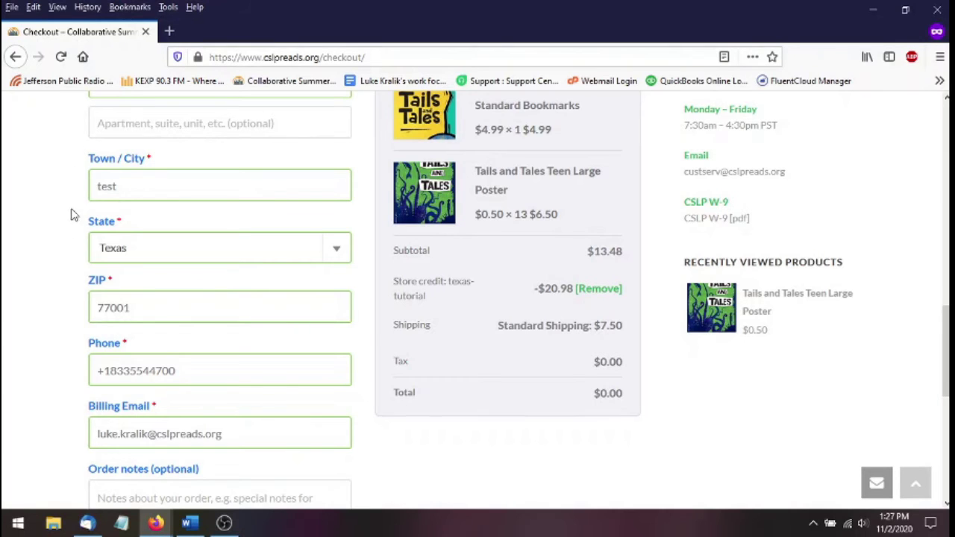
pyautogui.scroll(-1, 72, 238)
pyautogui.scroll(-1, 73, 238)
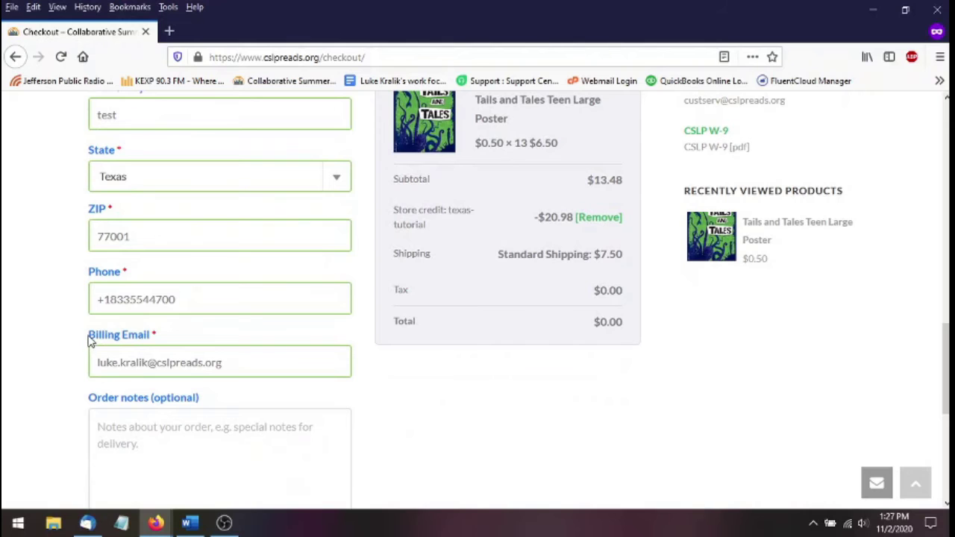
# - Review the billing email, order notes, alternate shipping address option and payment section of the checkout form
pyautogui.moveTo(94, 341)
pyautogui.mouseDown()
pyautogui.moveTo(128, 340)
pyautogui.moveTo(85, 331)
pyautogui.mouseUp()
pyautogui.click(80, 333)
pyautogui.scroll(-3, 26, 351)
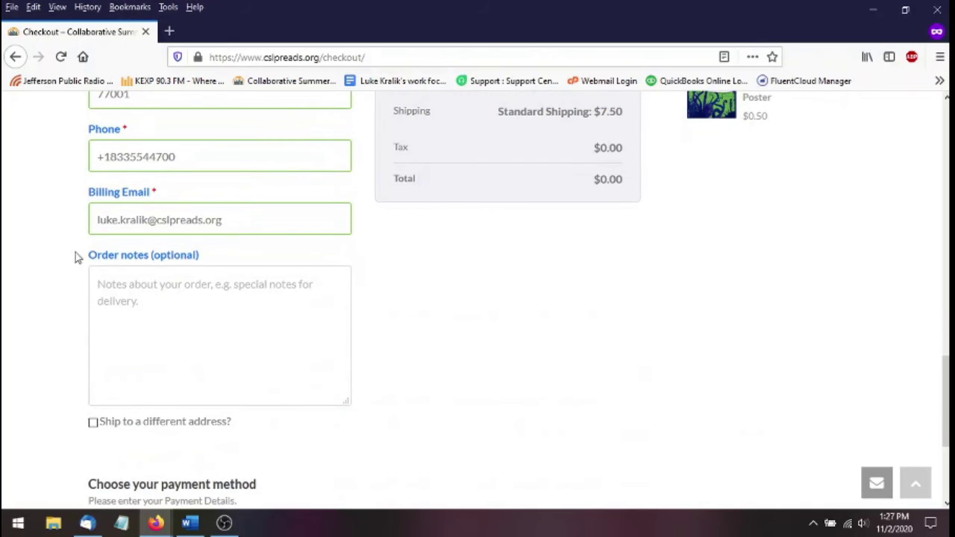
pyautogui.scroll(2, 142, 295)
pyautogui.scroll(-2, 100, 341)
pyautogui.scroll(-1, 78, 319)
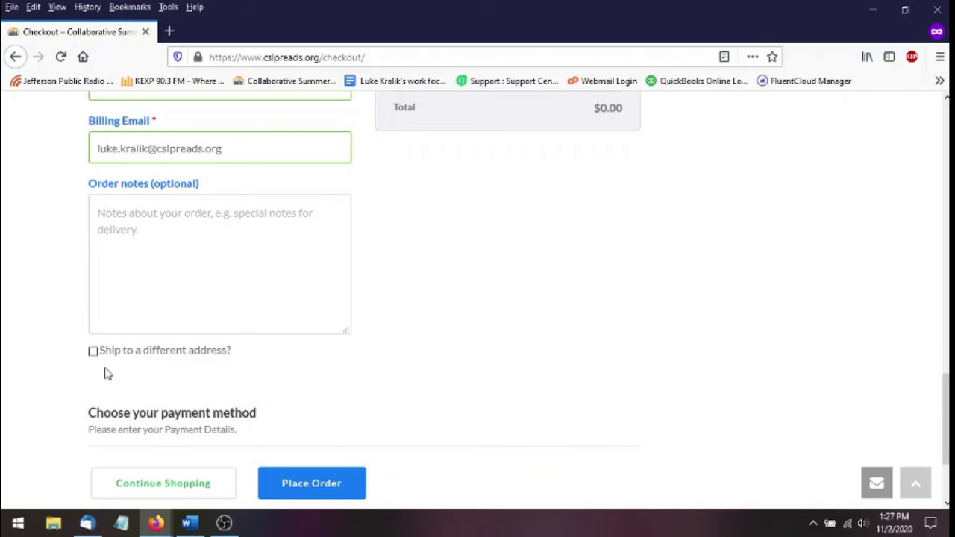
# - Check the order total against the payment section, leave the alternate shipping address option off, and place the order
pyautogui.scroll(-3, 104, 373)
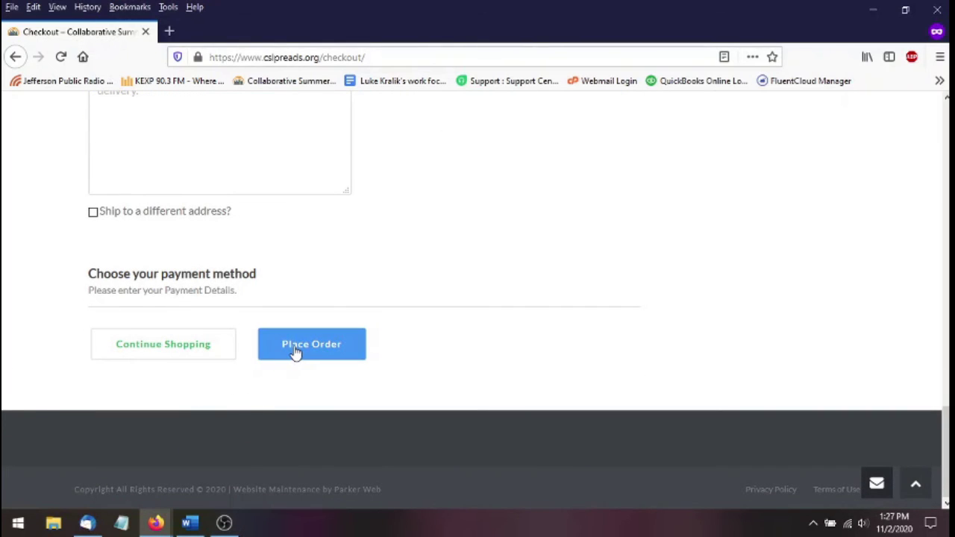
pyautogui.scroll(5, 485, 288)
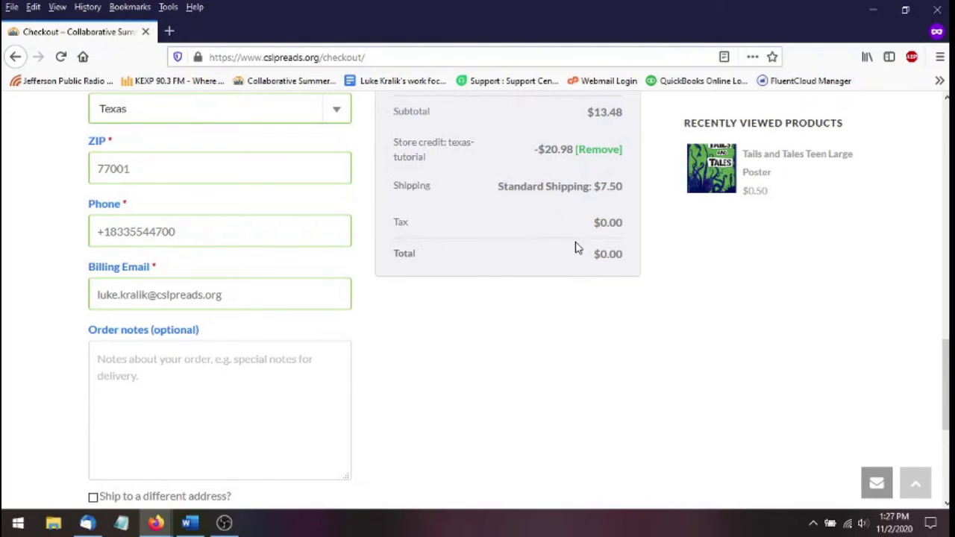
pyautogui.scroll(-4, 574, 267)
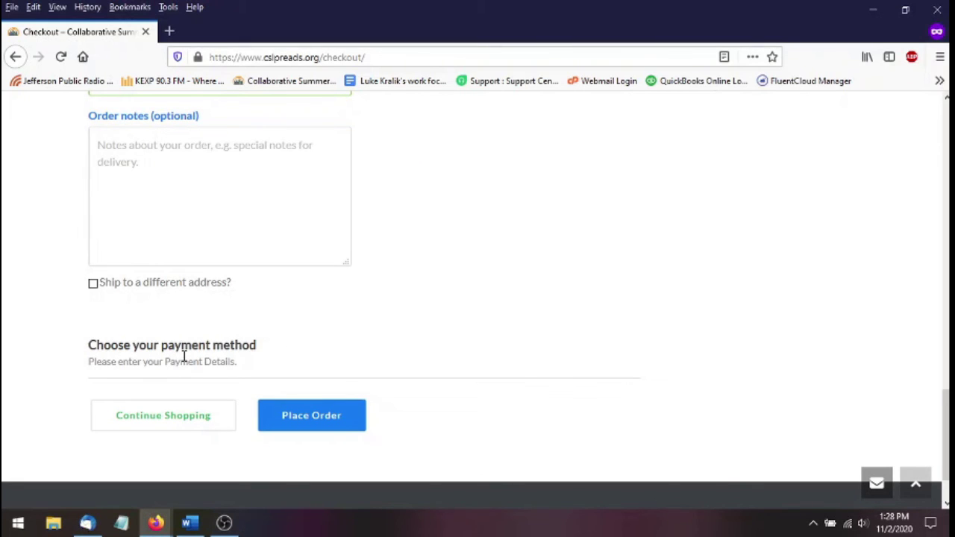
pyautogui.click(305, 418)
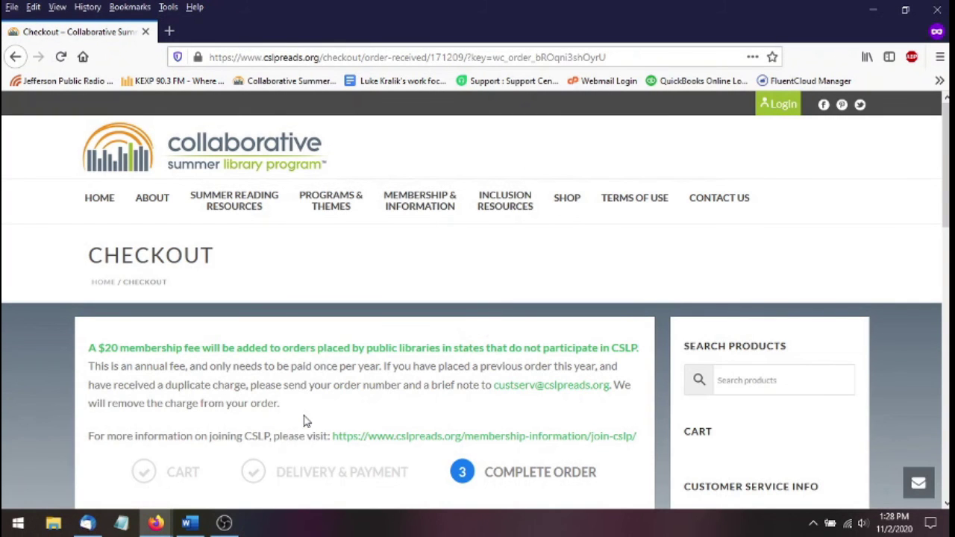
# - Review the order confirmation's order number, date and total, plus the listed products, shipping and store credit used
pyautogui.scroll(-3, 306, 420)
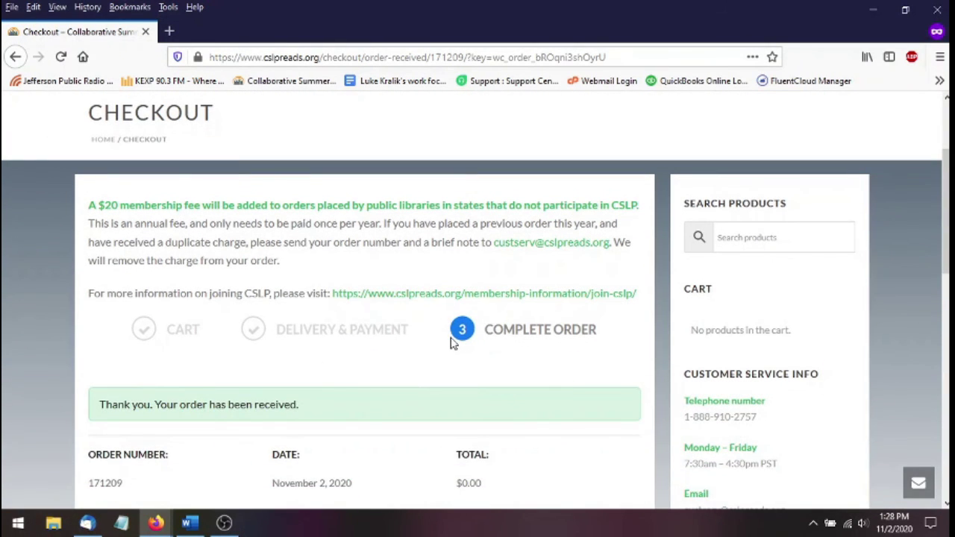
pyautogui.scroll(-2, 451, 342)
pyautogui.moveTo(454, 416); pyautogui.dragTo(496, 413)
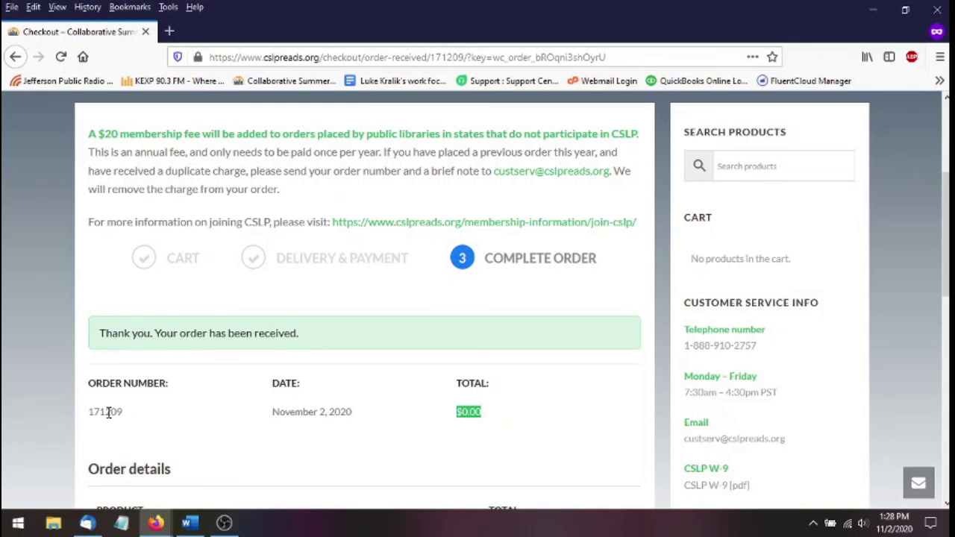
pyautogui.scroll(-10, 223, 388)
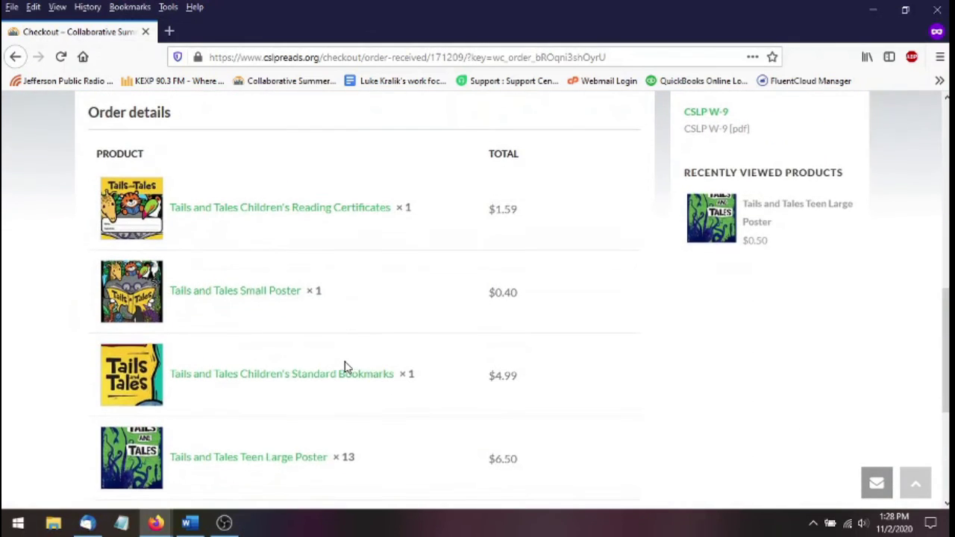
pyautogui.scroll(-4, 345, 367)
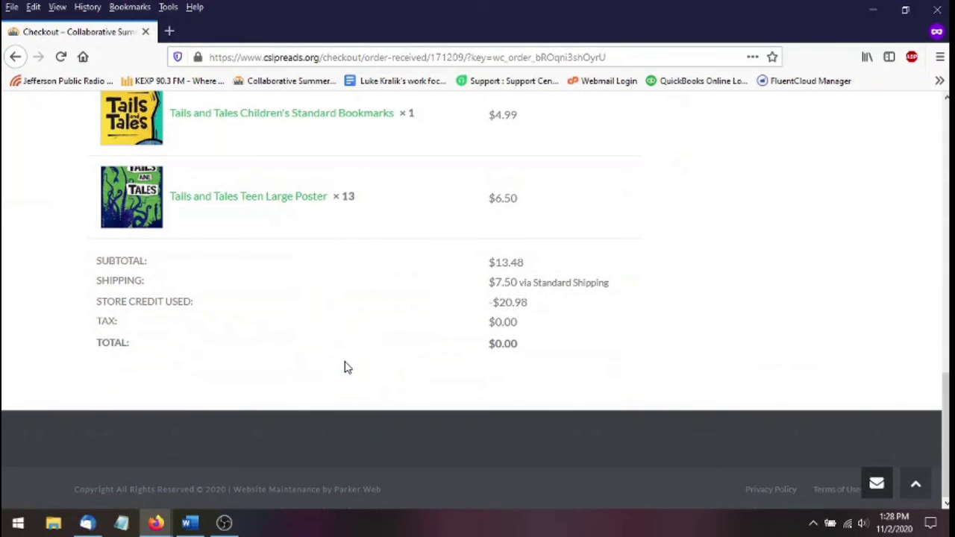